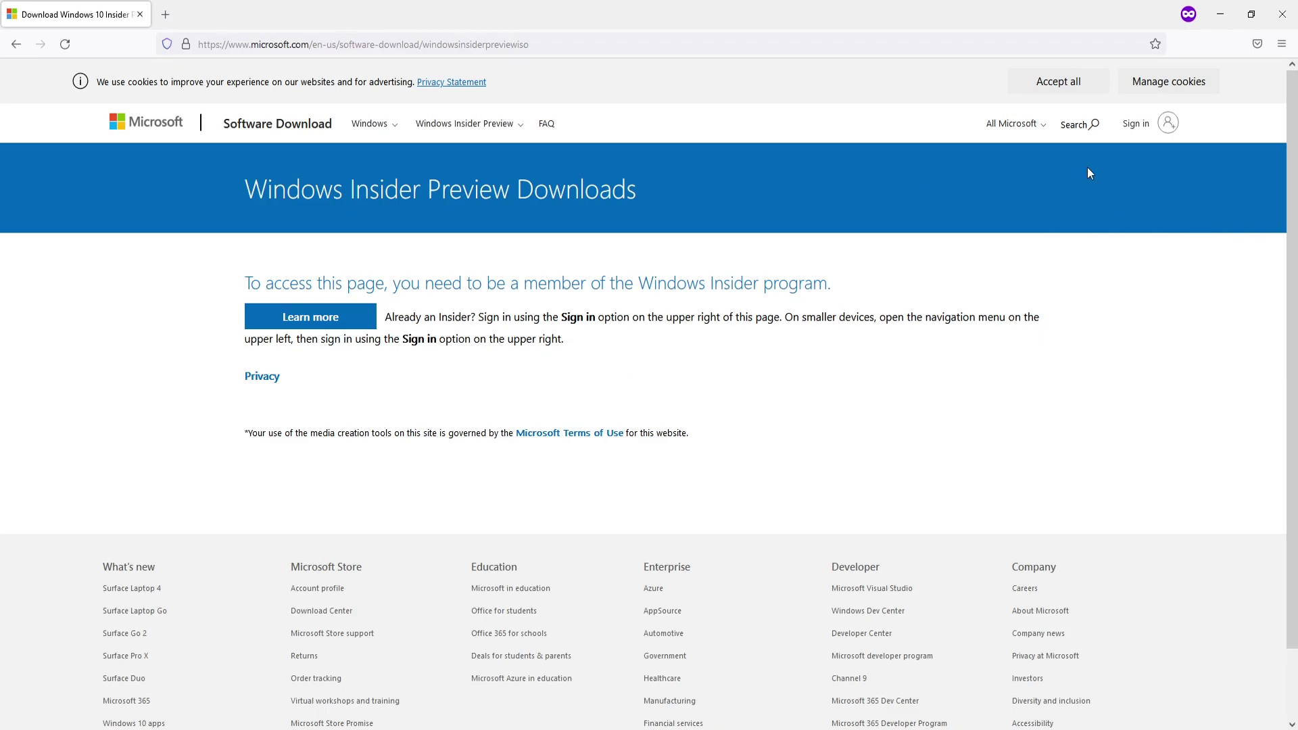
- Start signing in to the Microsoft account on the Windows Insider Preview downloads page
left_click(1166, 124)
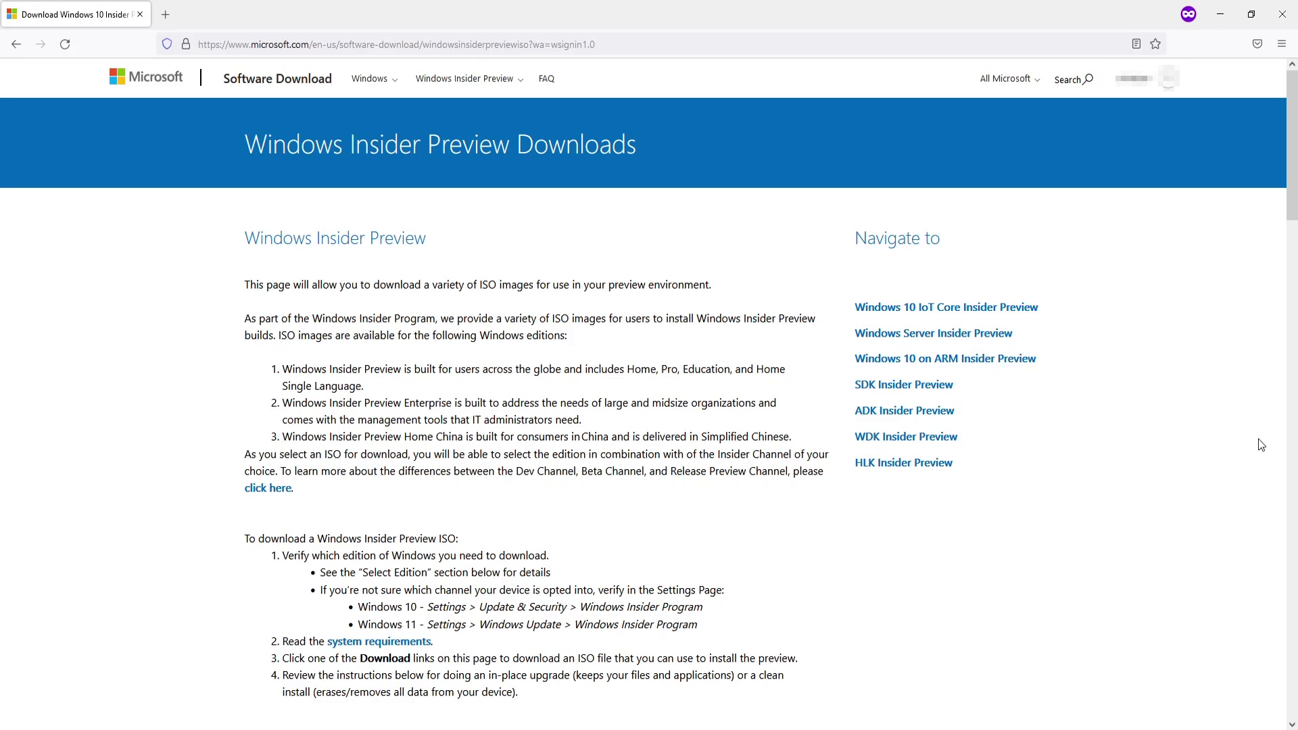
left_click_drag(1294, 196, 1291, 527)
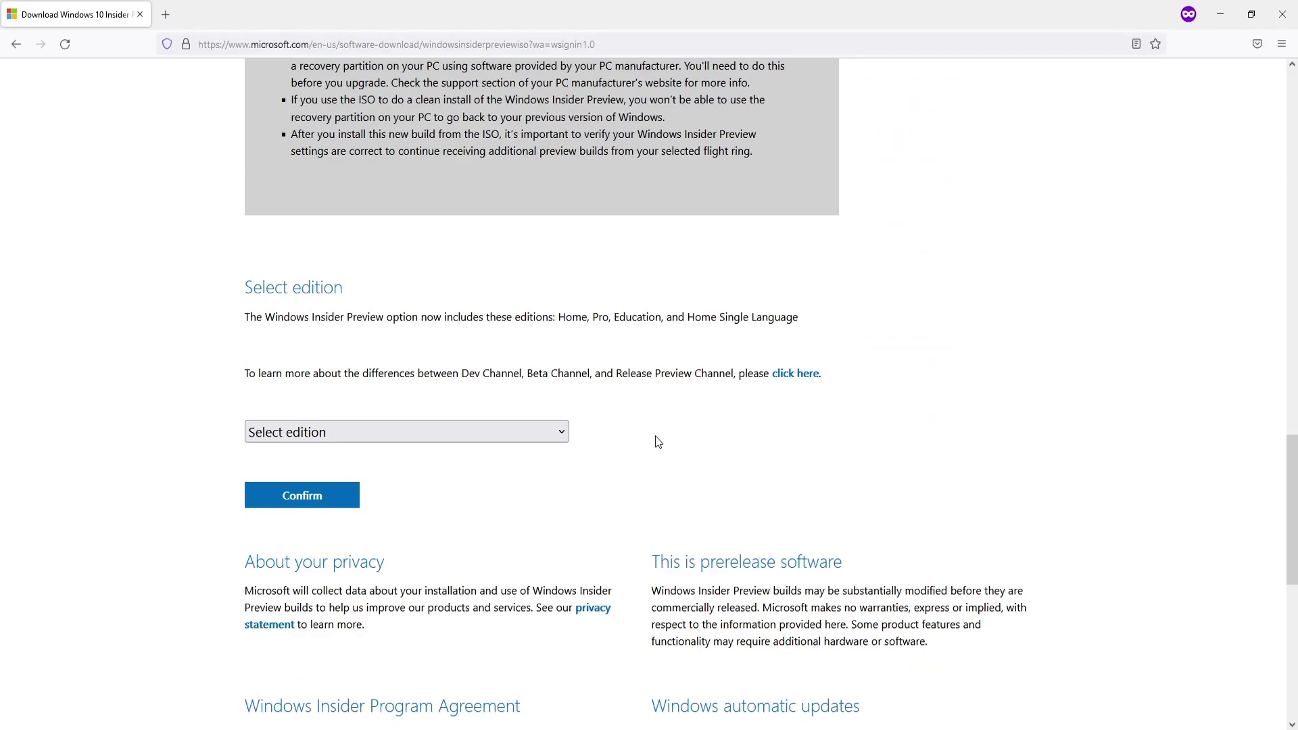
- Open the Select edition list of available Insider Preview builds
left_click(526, 435)
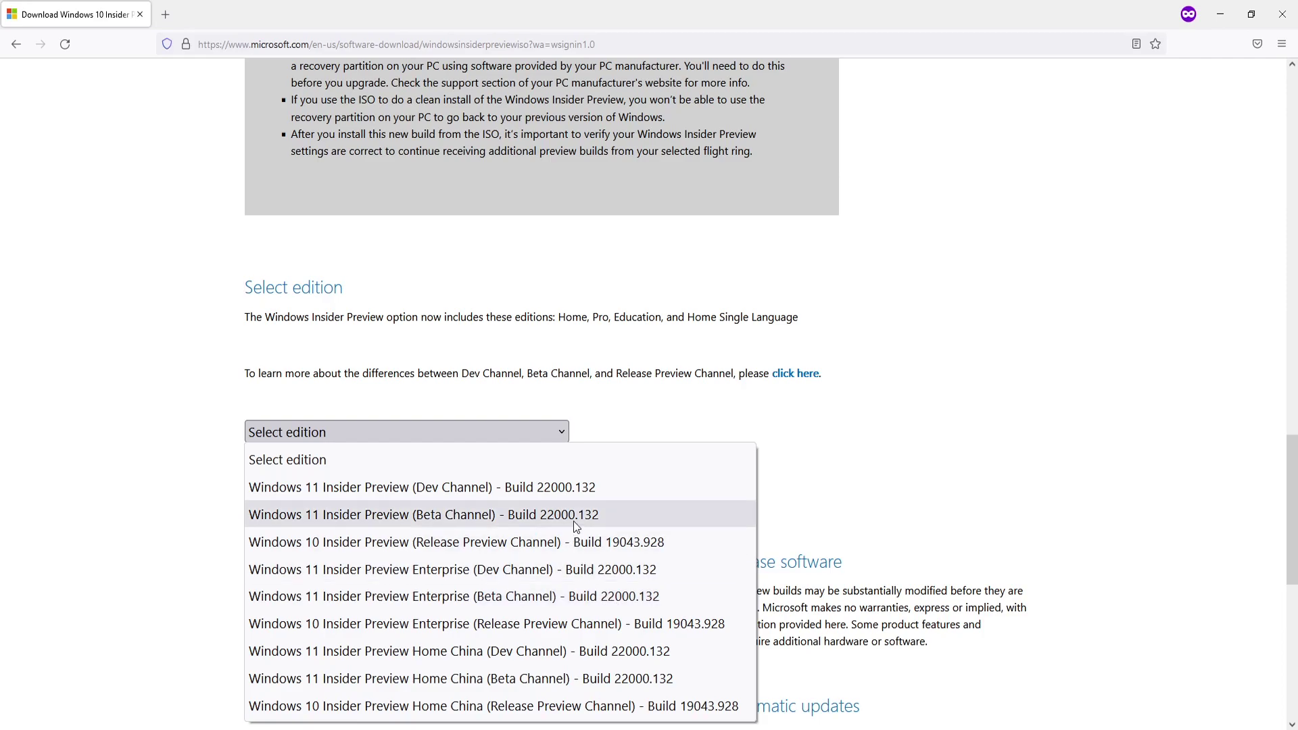
- Choose and confirm Windows 11 Insider Preview (Beta Channel) Build 22000.132
left_click(492, 514)
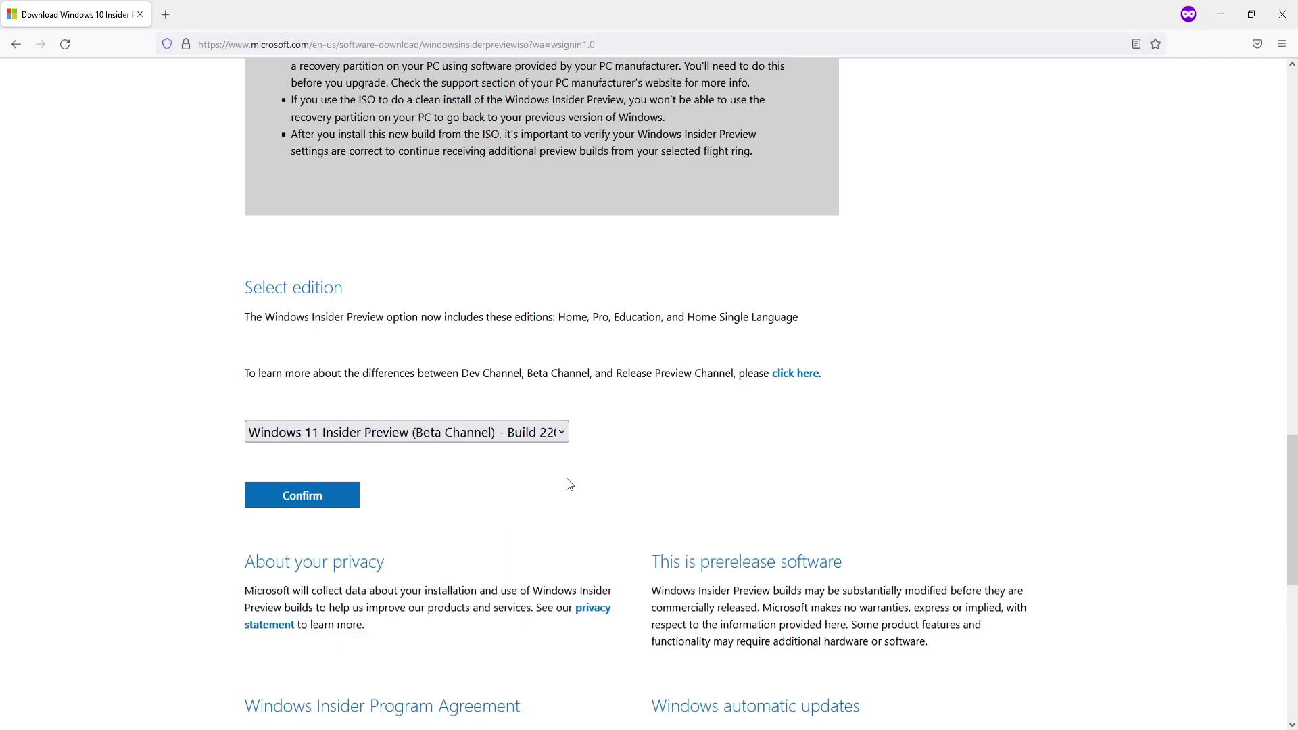
left_click(334, 498)
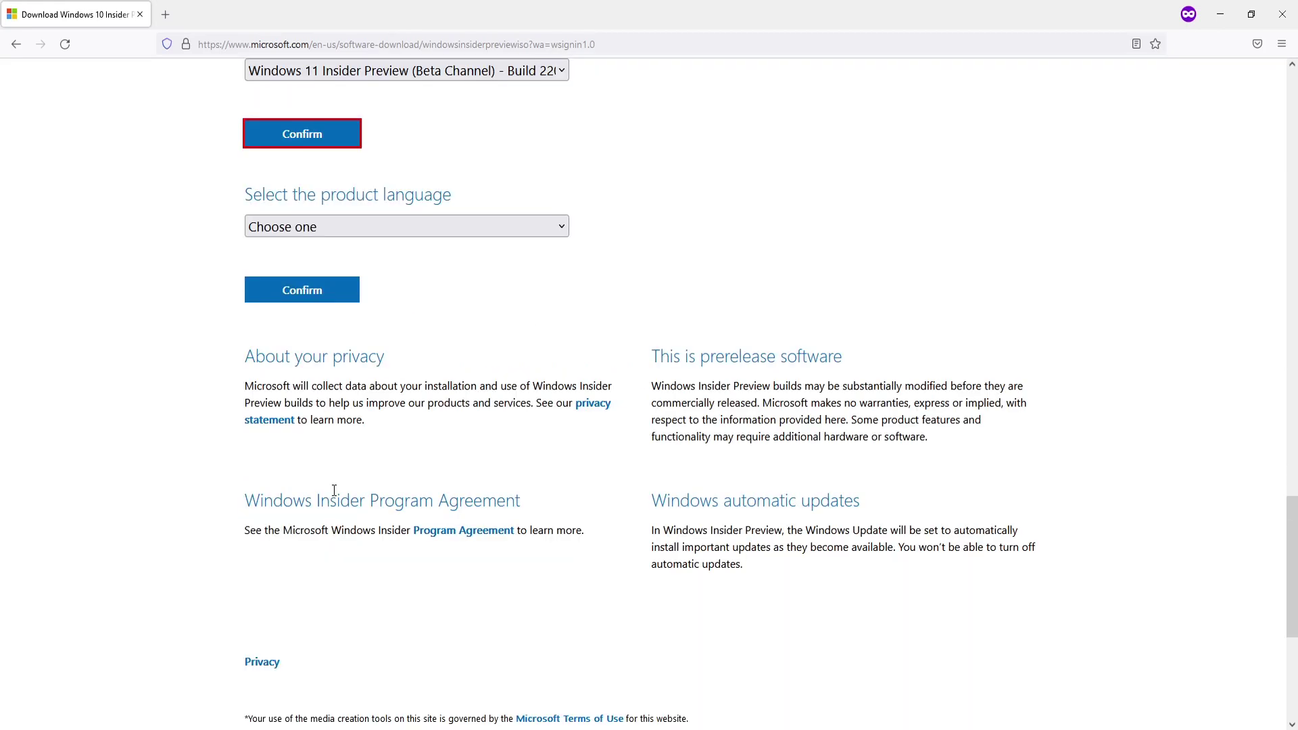
left_click(511, 226)
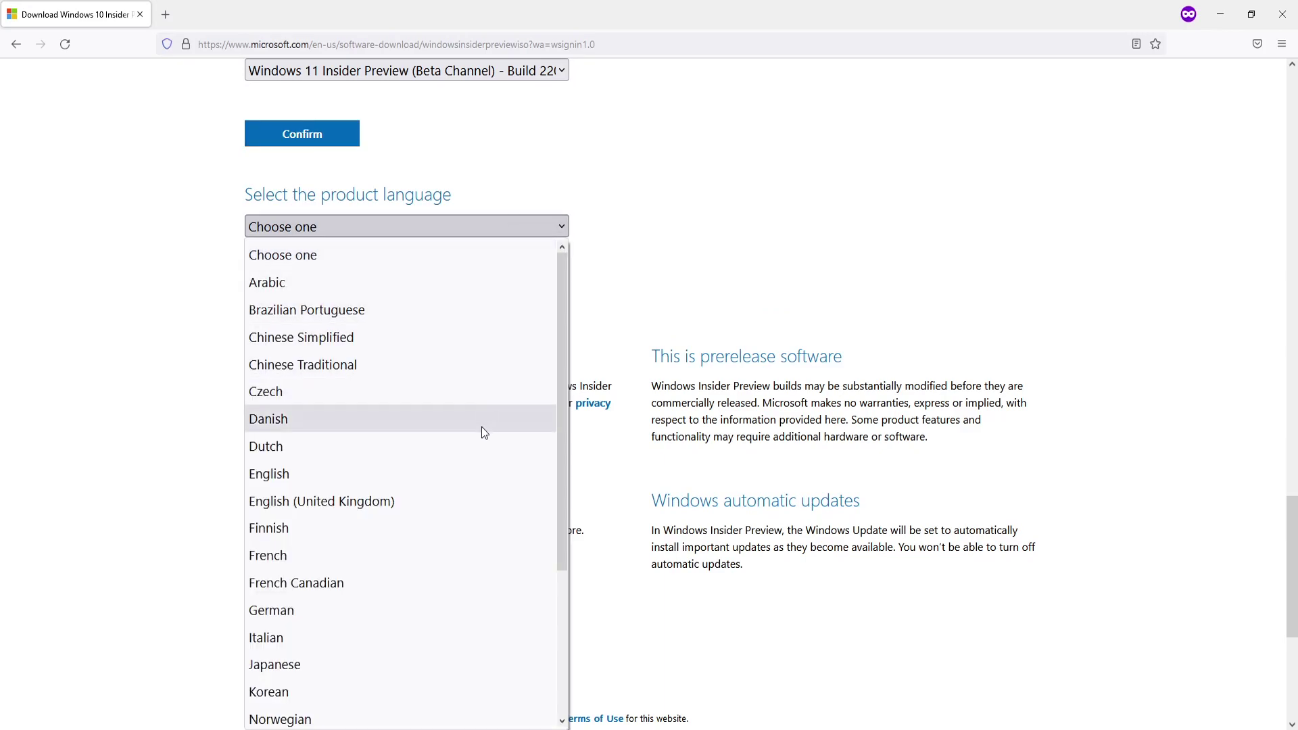
- Select and confirm English (United Kingdom) as the product language
left_click(483, 498)
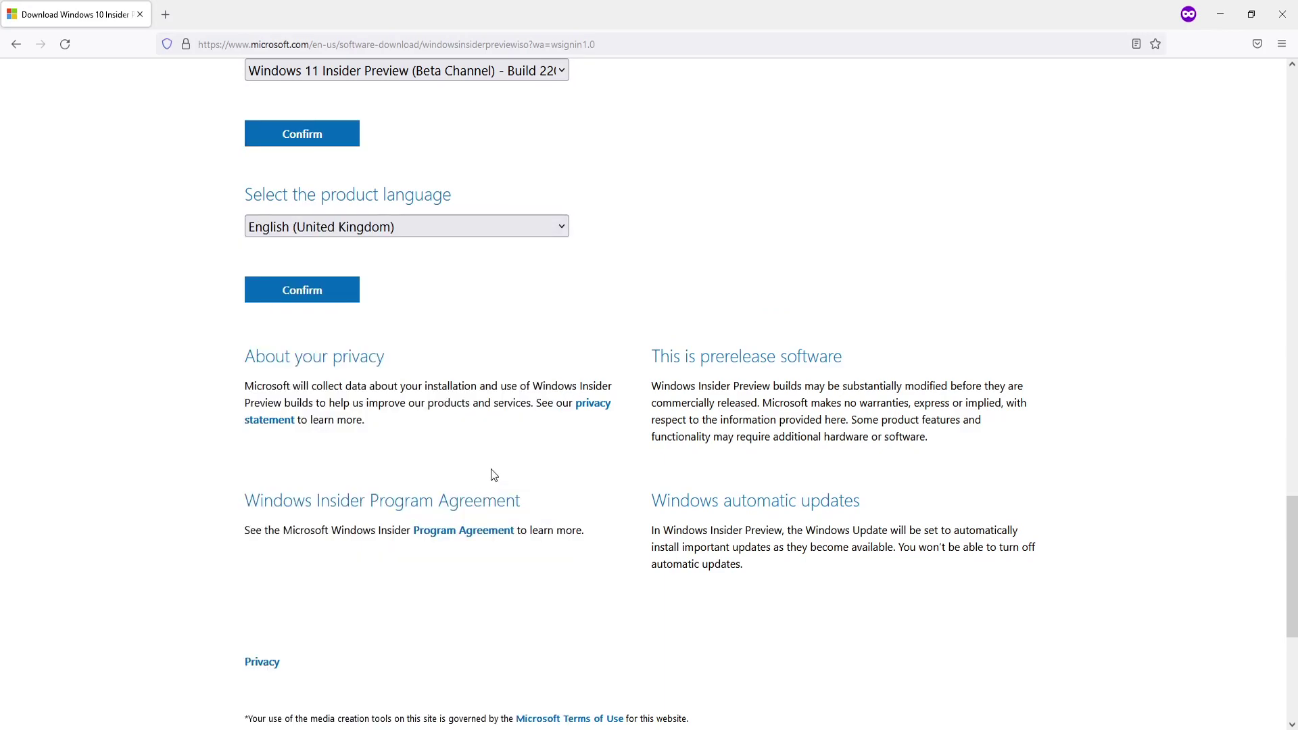
left_click(348, 295)
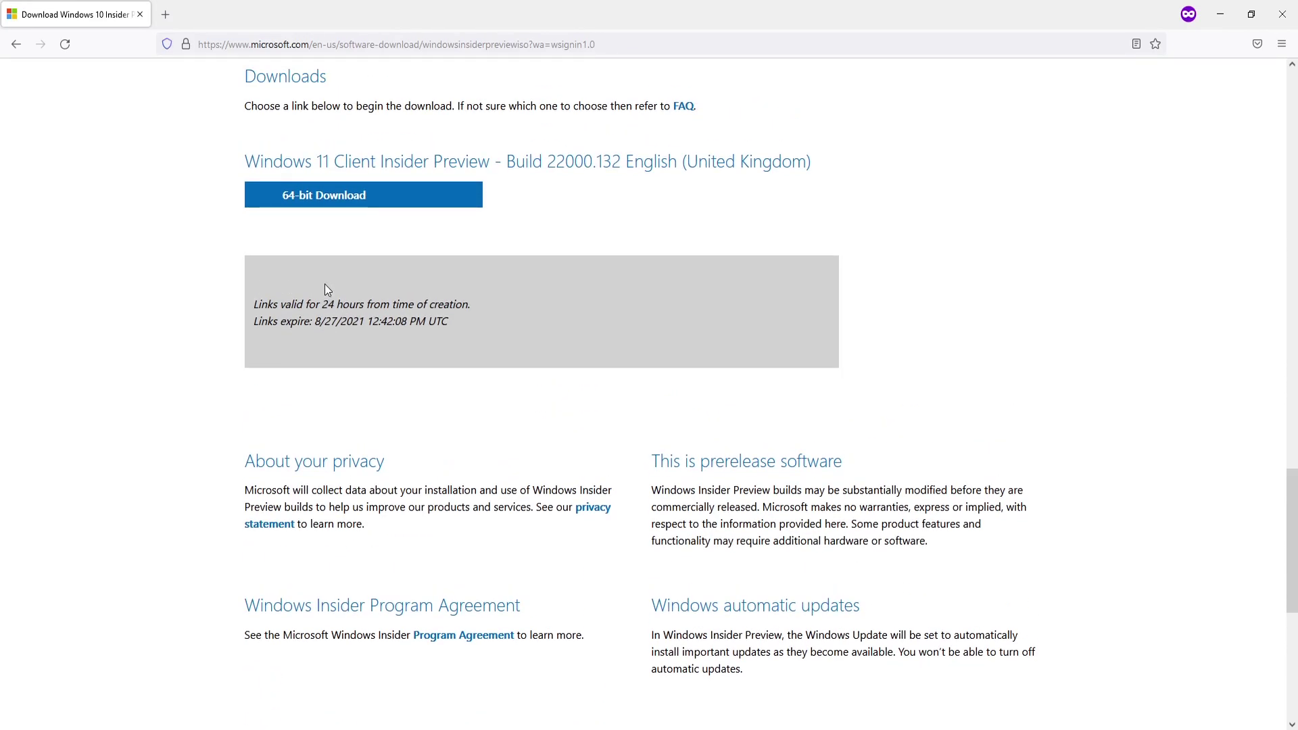
- Download the 64-bit ISO and save it to disk through the Firefox dialog
left_click(345, 202)
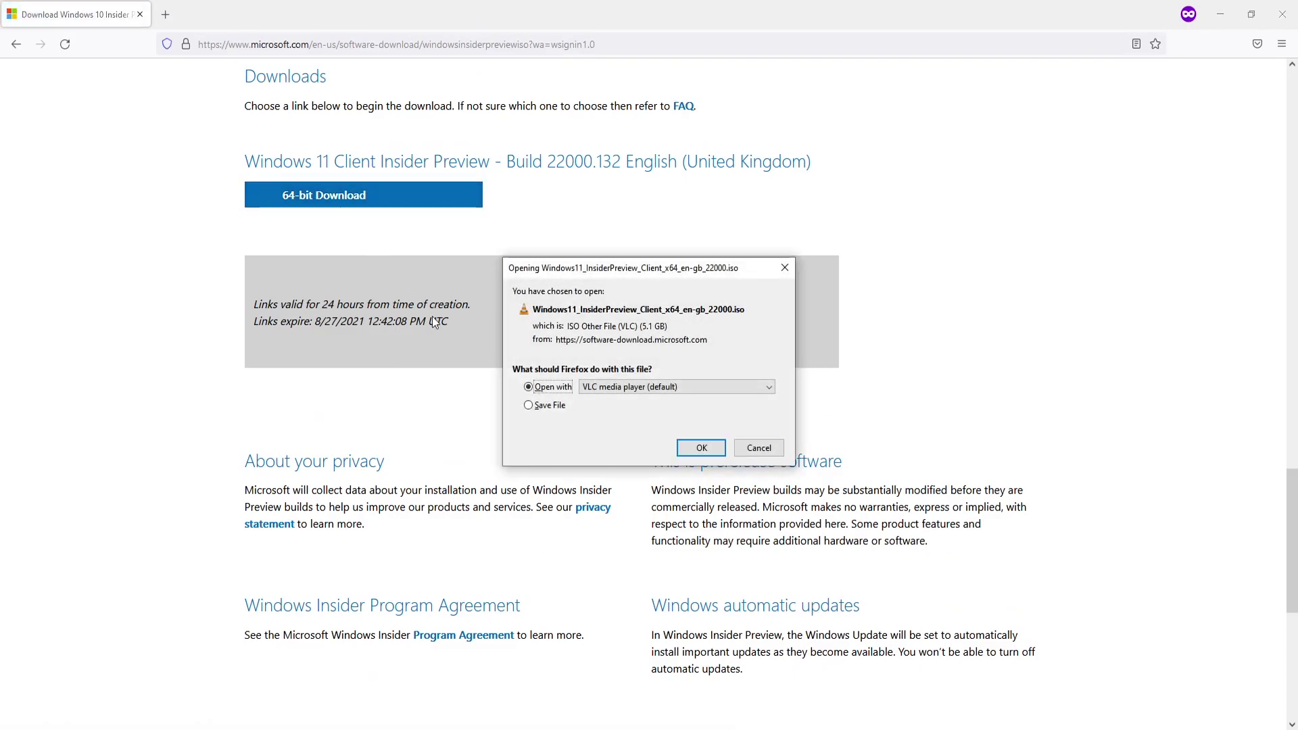
left_click(529, 405)
left_click(693, 452)
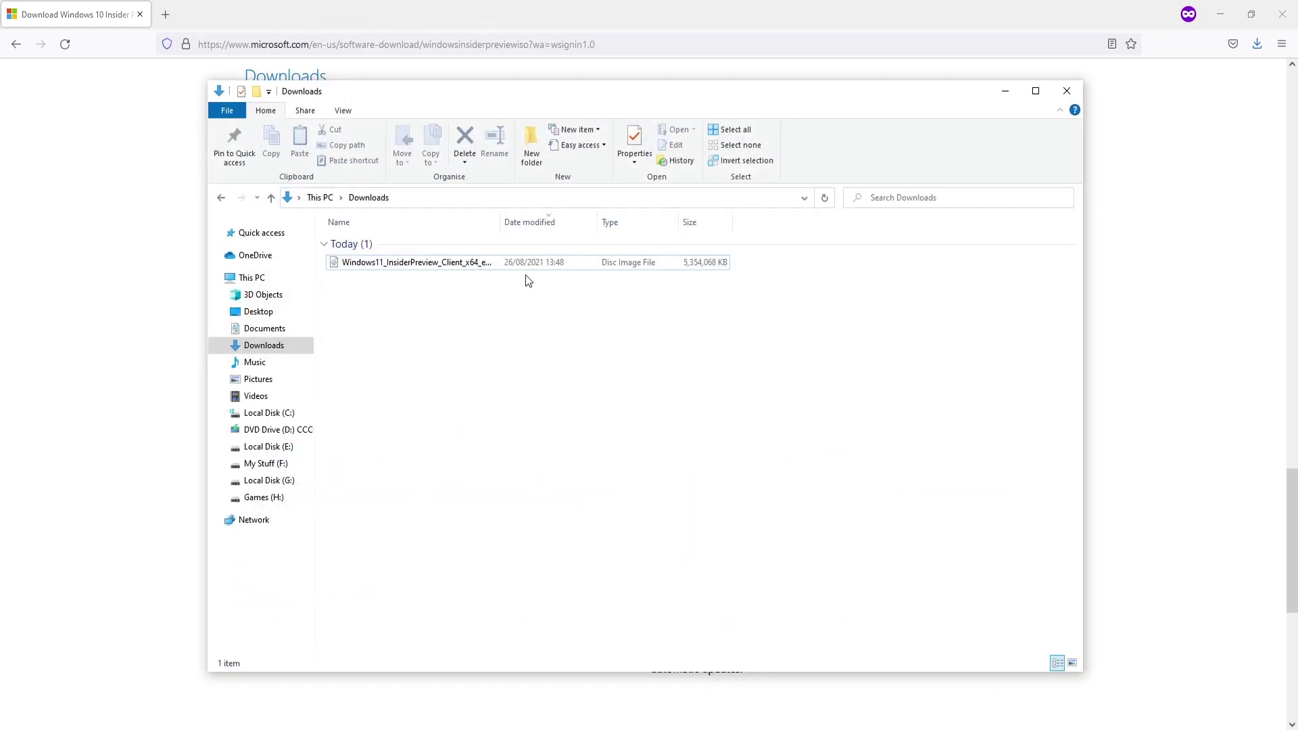
- Select the Windows 11 Insider Preview ISO in the Downloads folder
mouse_move(502, 323)
left_mouse_down()
mouse_move(544, 336)
mouse_move(474, 363)
left_mouse_up()
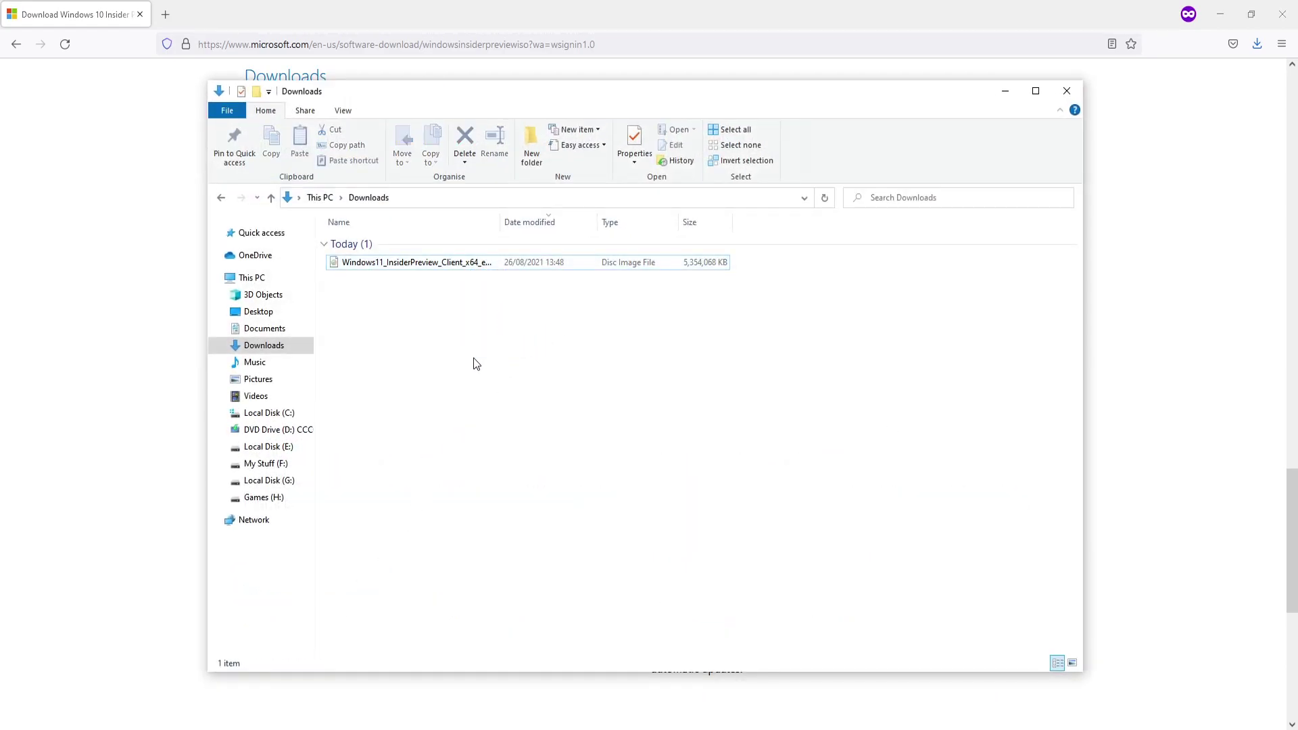